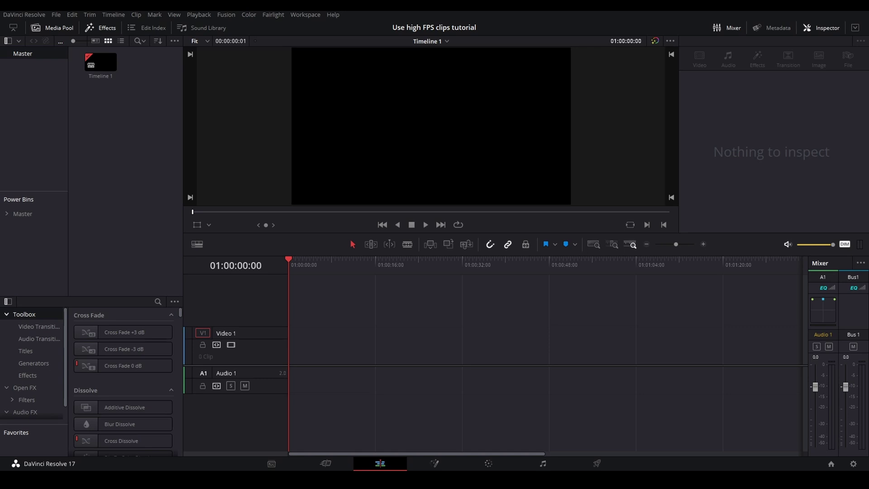
# Check the project settings without saving, then confirm the clip's file properties show 1000 fps.
pyautogui.click(56, 15)
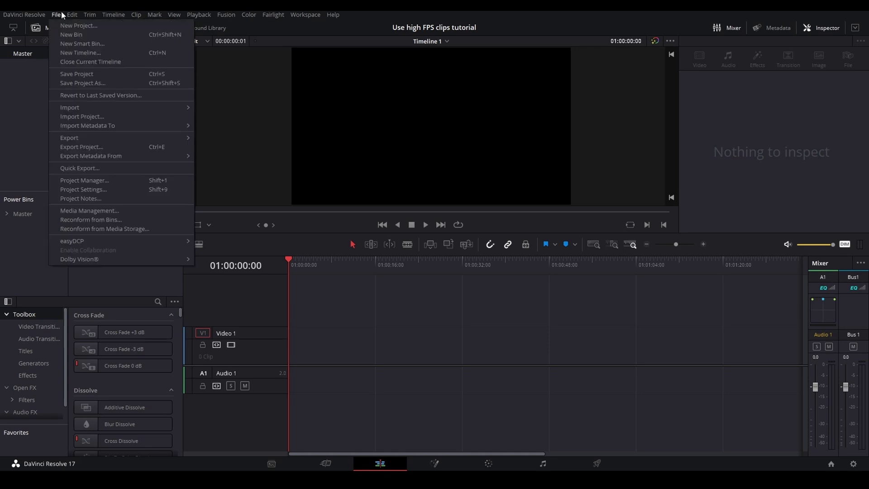
pyautogui.moveTo(71, 15)
pyautogui.click(91, 190)
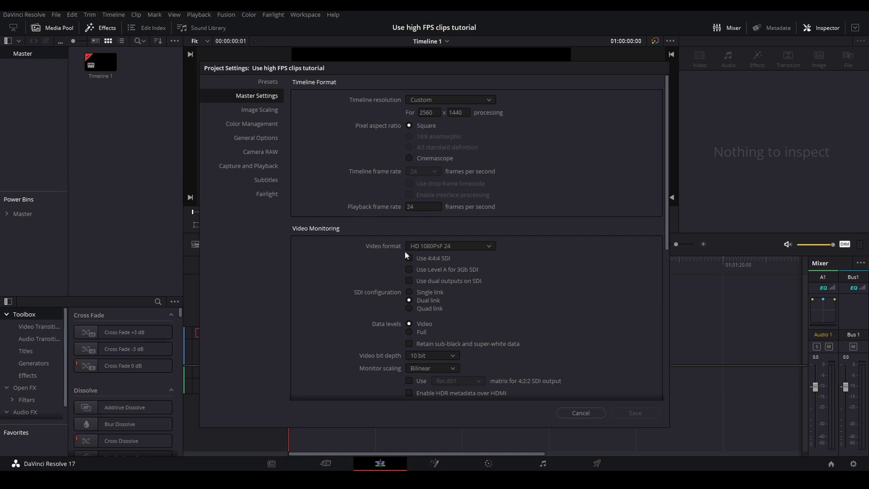
pyautogui.click(582, 414)
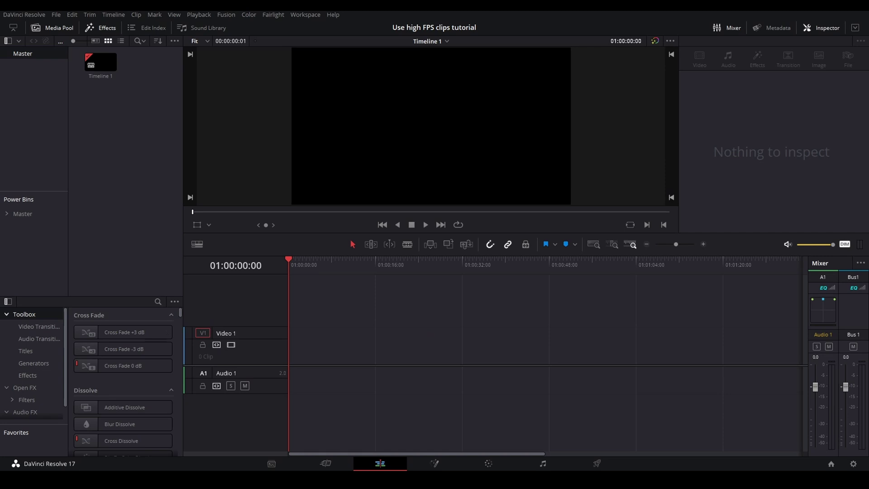
pyautogui.moveTo(298, 127); pyautogui.dragTo(475, 150)
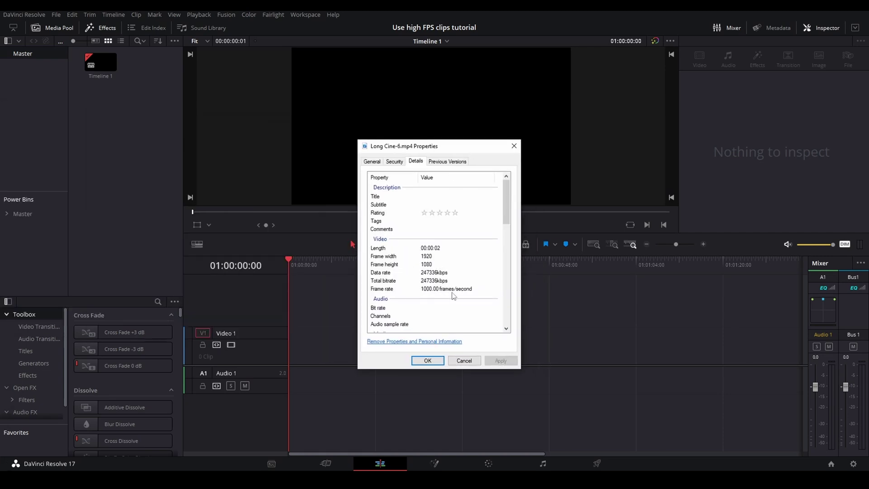
pyautogui.click(514, 146)
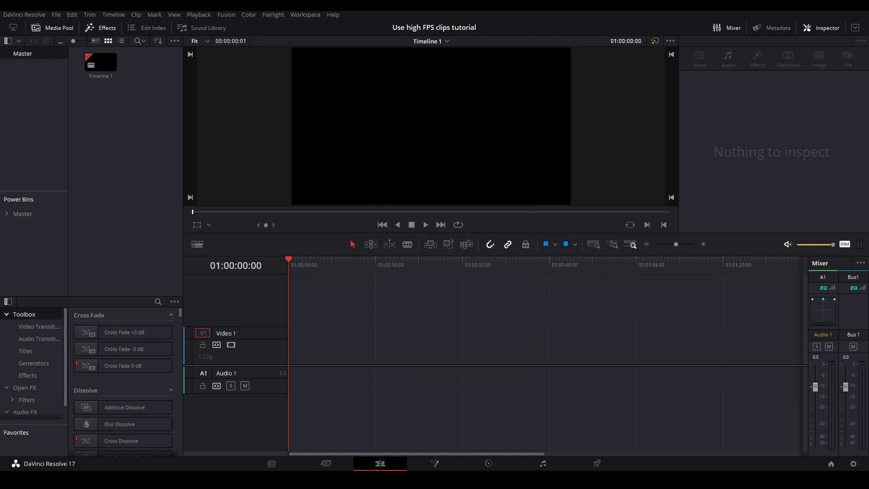
# Place Long Cine-6.mp4 on the Video 1 track and play it back briefly.
pyautogui.moveTo(260, 240); pyautogui.dragTo(294, 346)
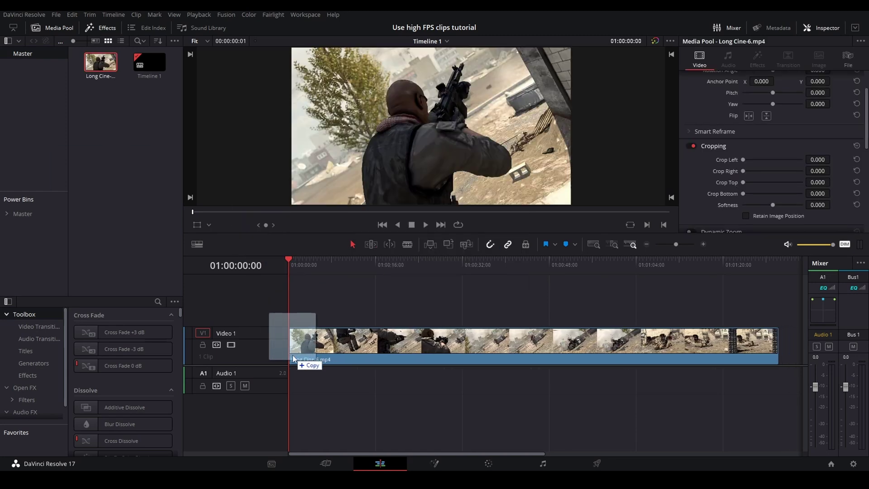
pyautogui.moveTo(311, 258); pyautogui.dragTo(289, 256)
pyautogui.press('space')
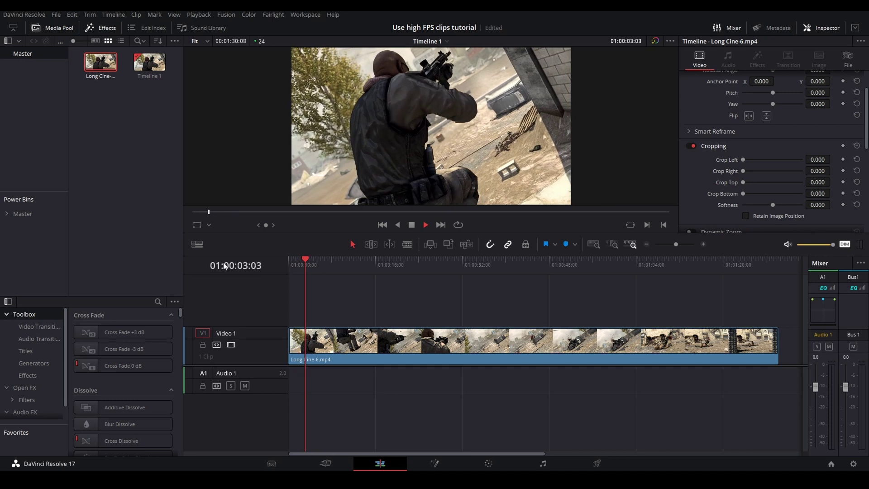
pyautogui.click(311, 258)
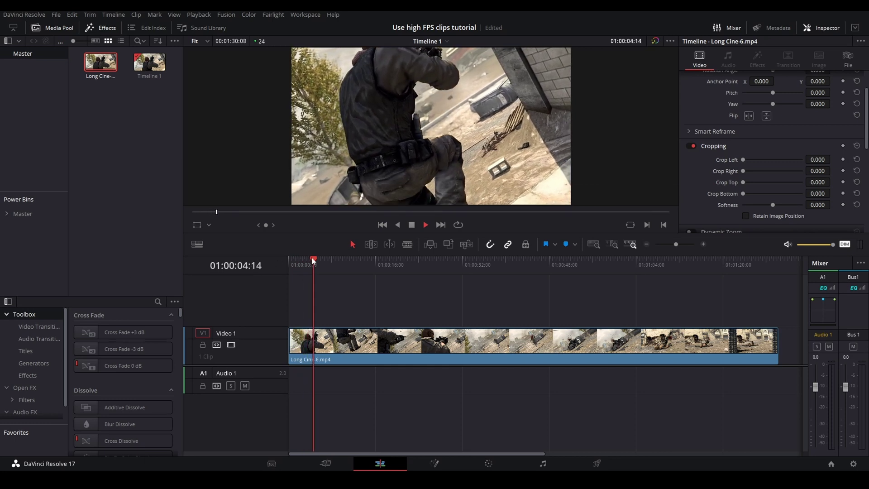
pyautogui.click(418, 224)
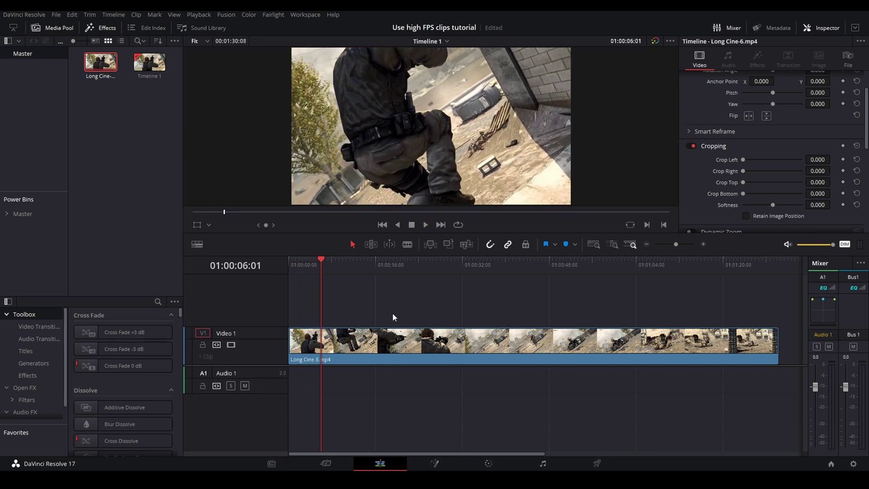
# Change Long Cine-6.mp4's clip speed to 1000 frames per second.
pyautogui.rightClick(358, 347)
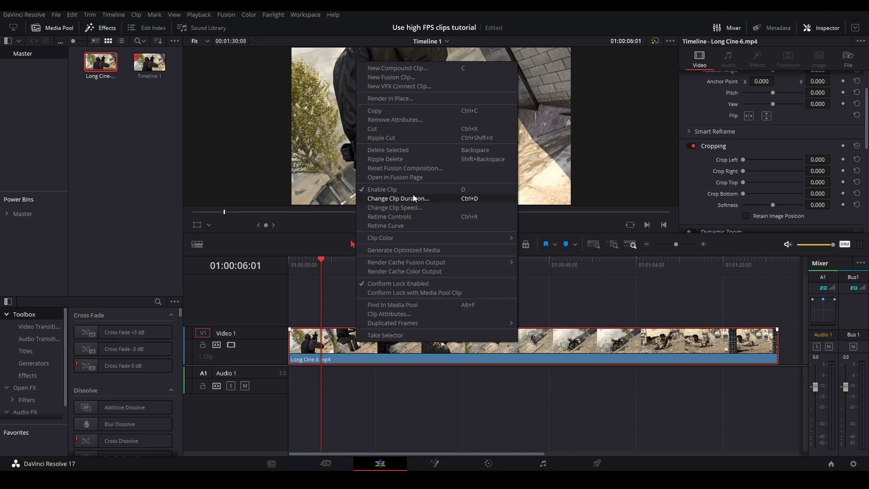
pyautogui.click(410, 208)
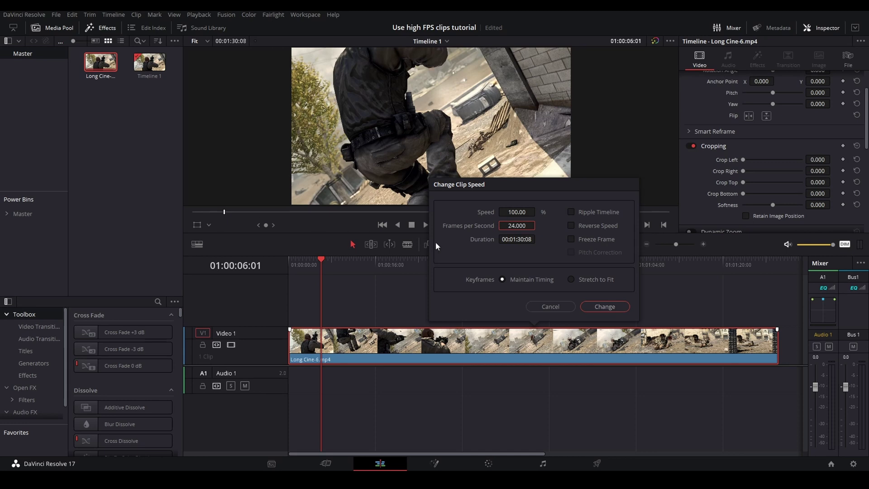
pyautogui.click(522, 225)
pyautogui.write('1000')
pyautogui.press('Return')
# Zoom the timeline in and replay the roughly two-second retimed clip from the start.
pyautogui.press('Home')
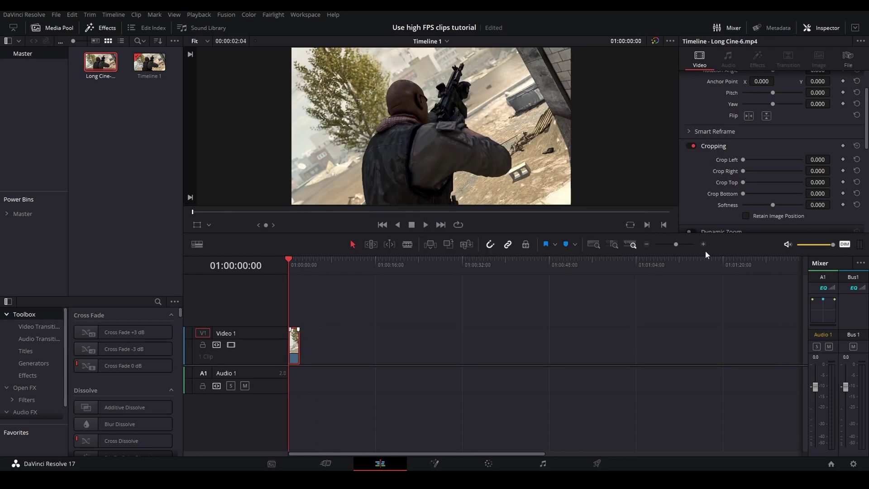
pyautogui.click(704, 244)
pyautogui.press('space')
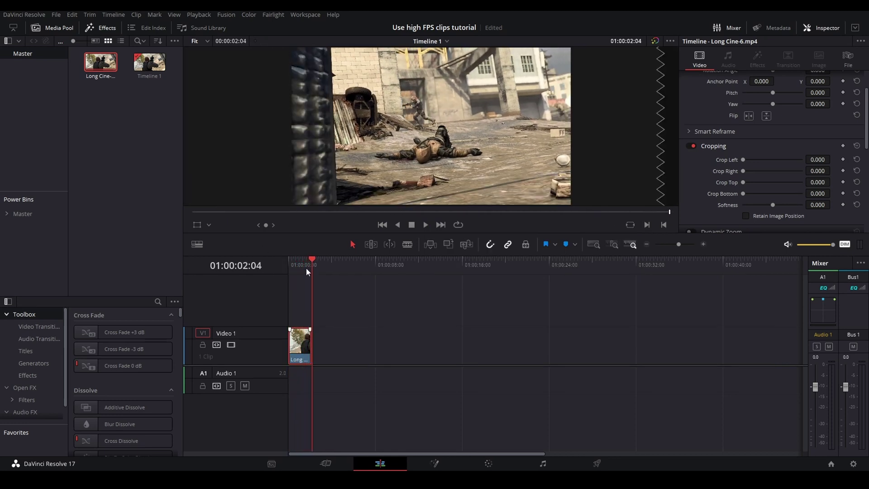
pyautogui.press('Home')
pyautogui.press('space')
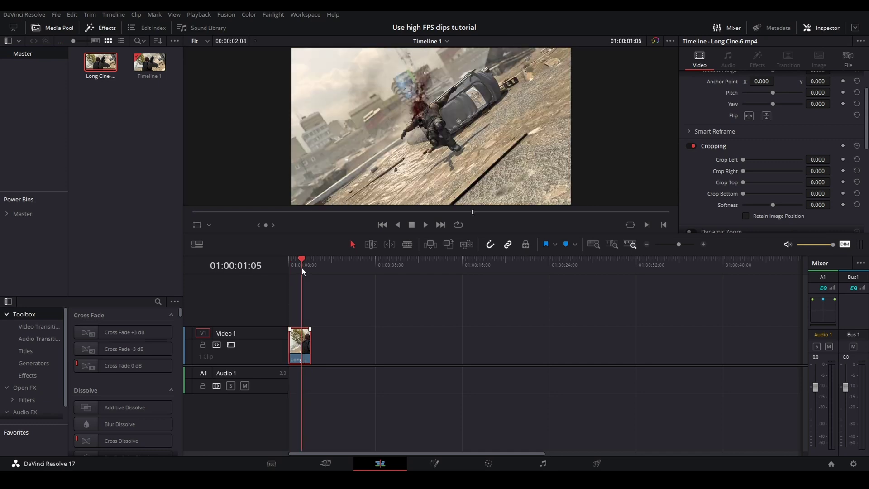
pyautogui.press('Home')
pyautogui.rightClick(298, 345)
pyautogui.click(366, 192)
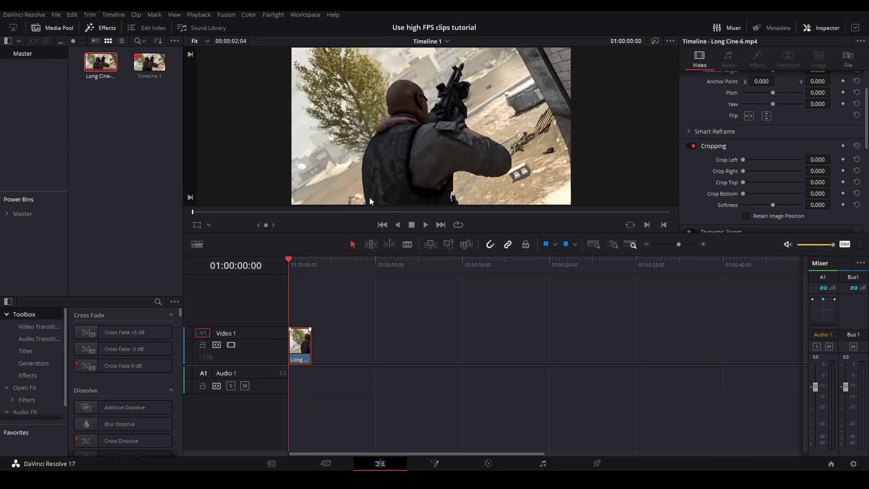
pyautogui.moveTo(330, 296); pyautogui.dragTo(663, 308)
pyautogui.moveTo(553, 316); pyautogui.dragTo(333, 317)
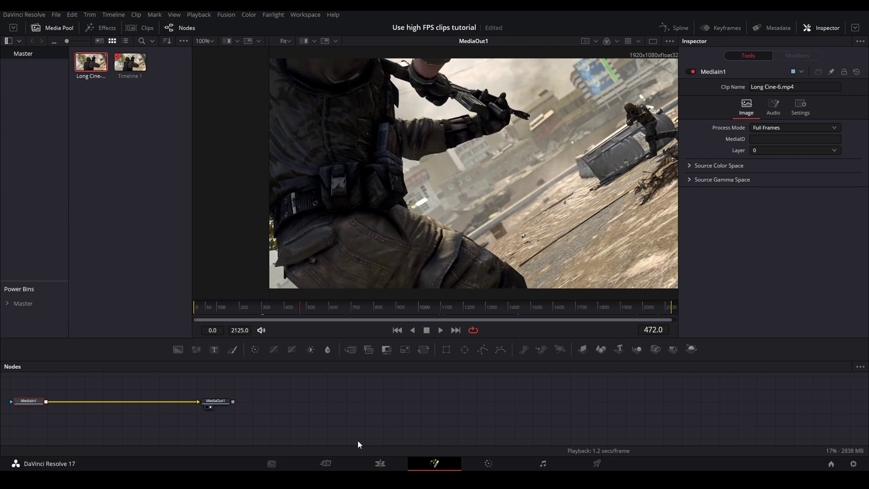
pyautogui.click(379, 462)
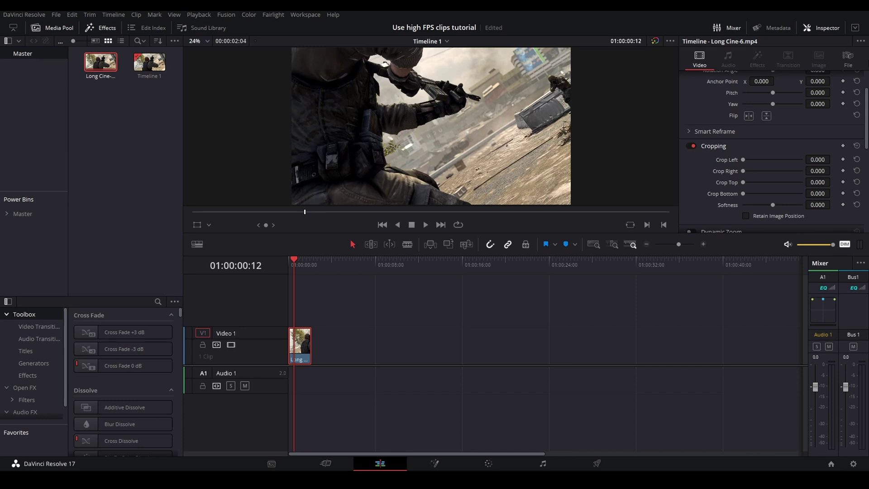
# Show the clip's file metadata and preview a frame mid-clip.
pyautogui.click(848, 55)
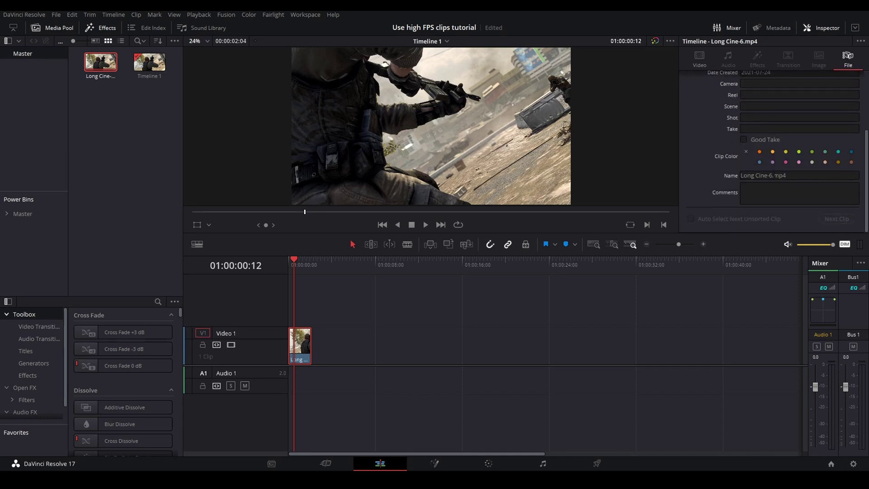
pyautogui.click(312, 263)
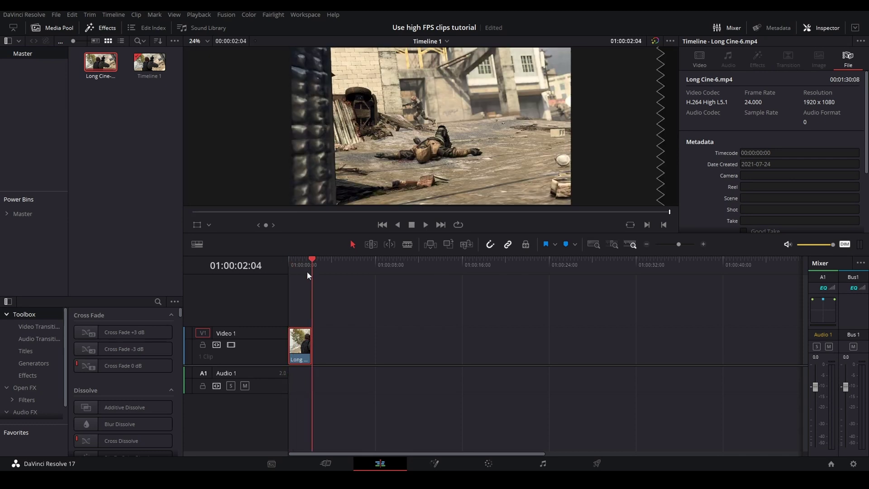
pyautogui.click(302, 270)
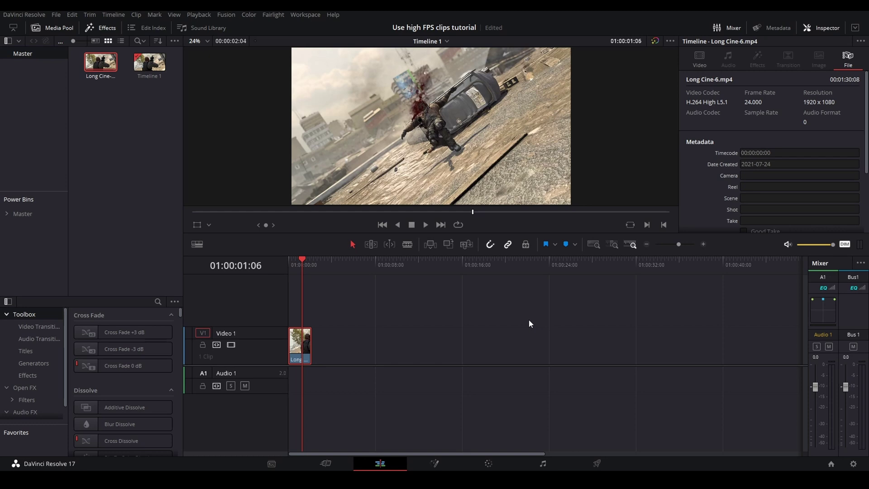
# Make Compound Clip 1 and step through its 51 frames in Fusion, back to Edit.
pyautogui.hotkey('alt', 'c')
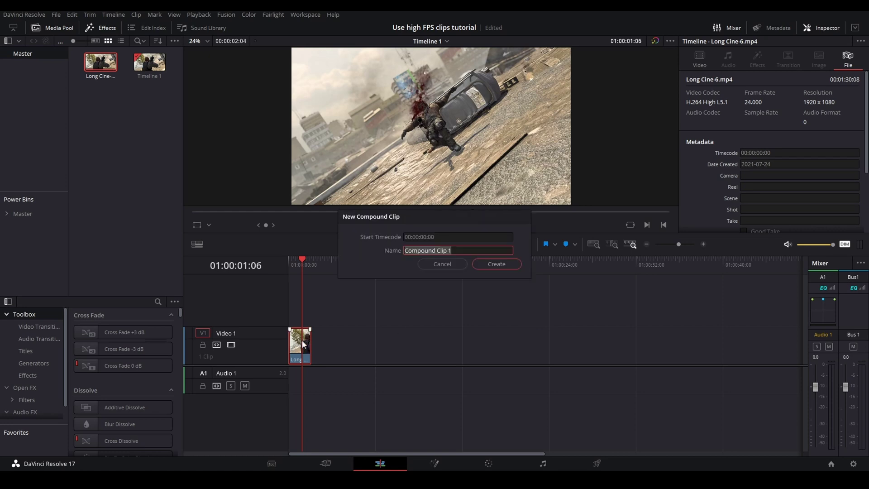
pyautogui.press('Return')
pyautogui.rightClick(302, 345)
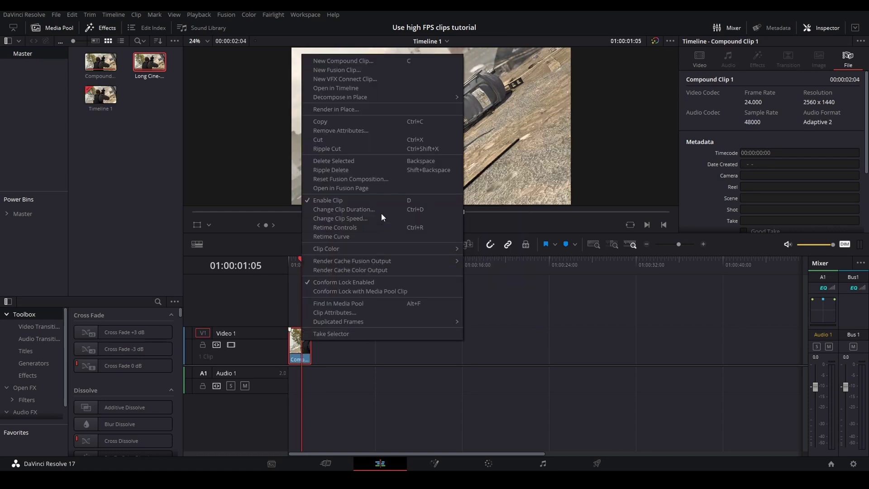
pyautogui.click(344, 188)
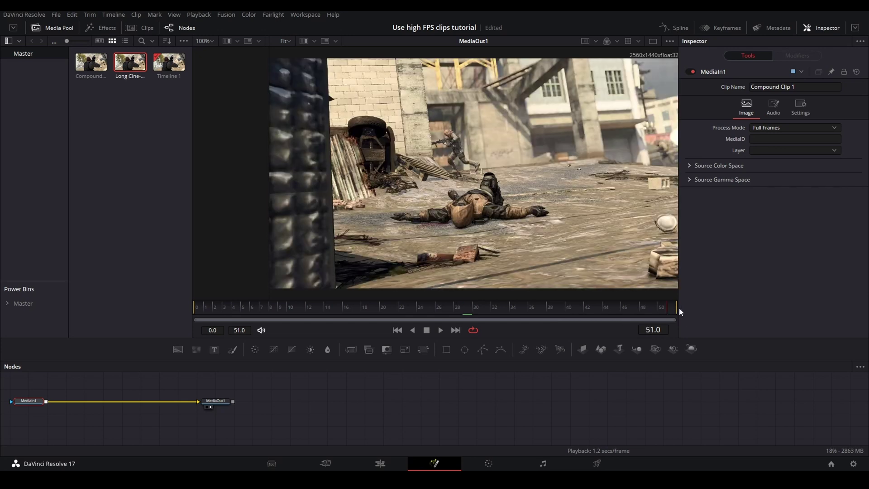
pyautogui.moveTo(680, 312); pyautogui.dragTo(334, 312)
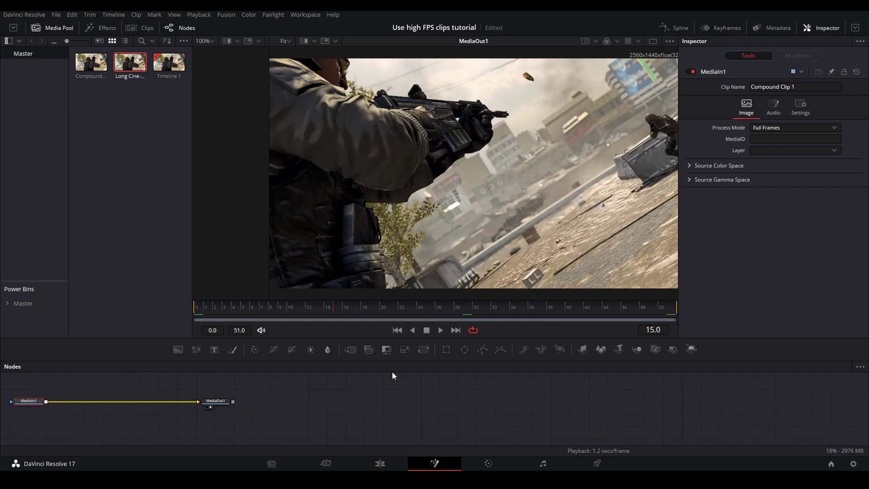
pyautogui.click(388, 459)
# Open the timeline clip itself in the Fusion Page to see its 0–2125 frame range.
pyautogui.moveTo(317, 265)
pyautogui.mouseDown()
pyautogui.moveTo(301, 265)
pyautogui.moveTo(312, 265)
pyautogui.mouseUp()
pyautogui.rightClick(299, 344)
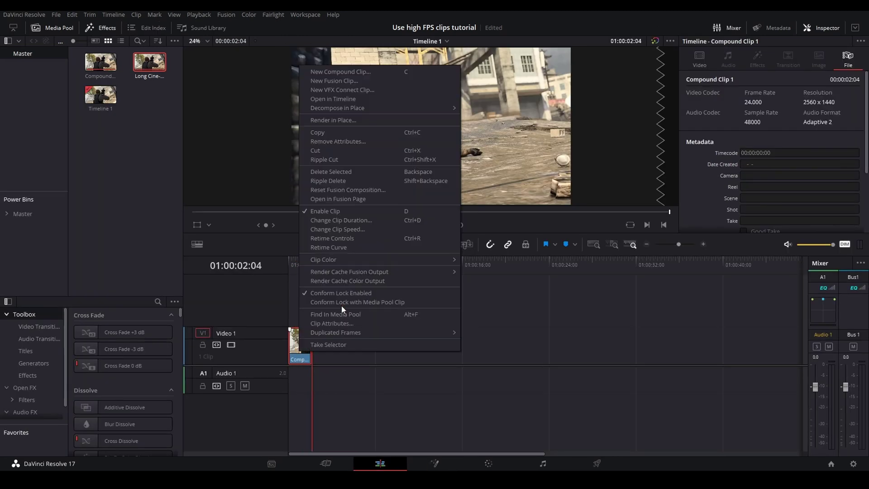
pyautogui.click(346, 199)
pyautogui.click(381, 463)
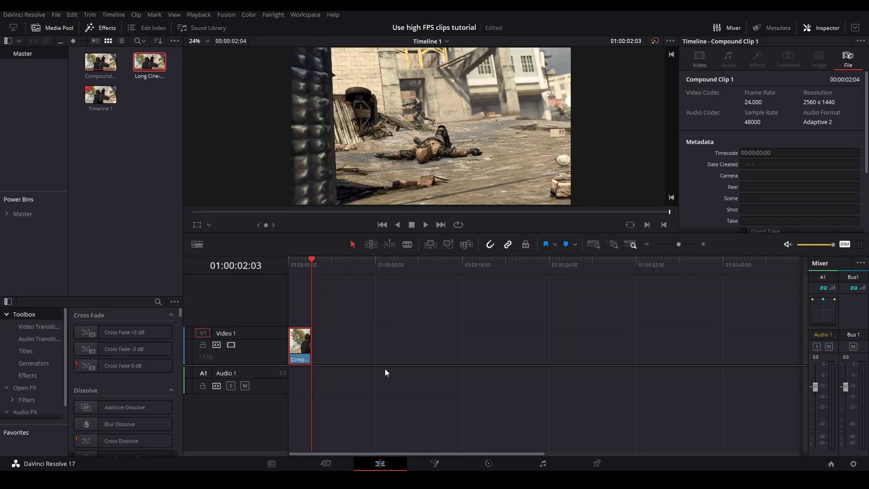
pyautogui.rightClick(300, 340)
pyautogui.click(349, 186)
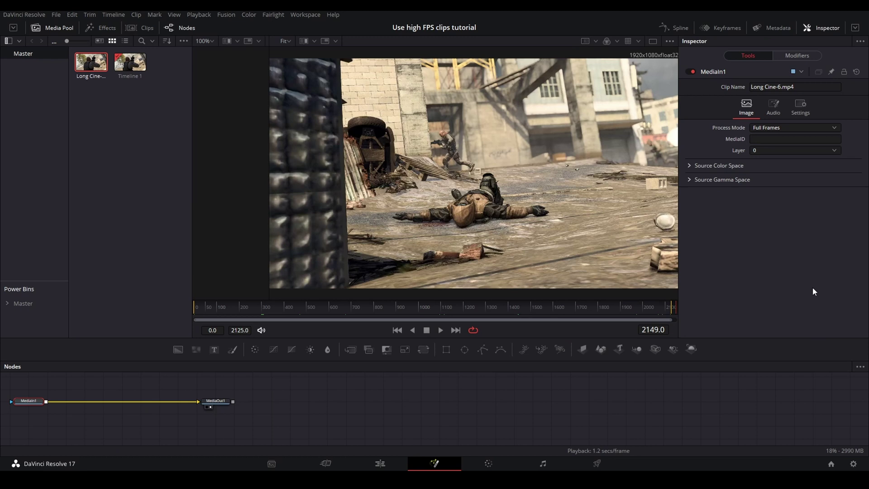
# Return to the Edit page and move the playhead back to the timeline's first frame.
pyautogui.click(385, 463)
pyautogui.moveTo(299, 272); pyautogui.dragTo(274, 268)
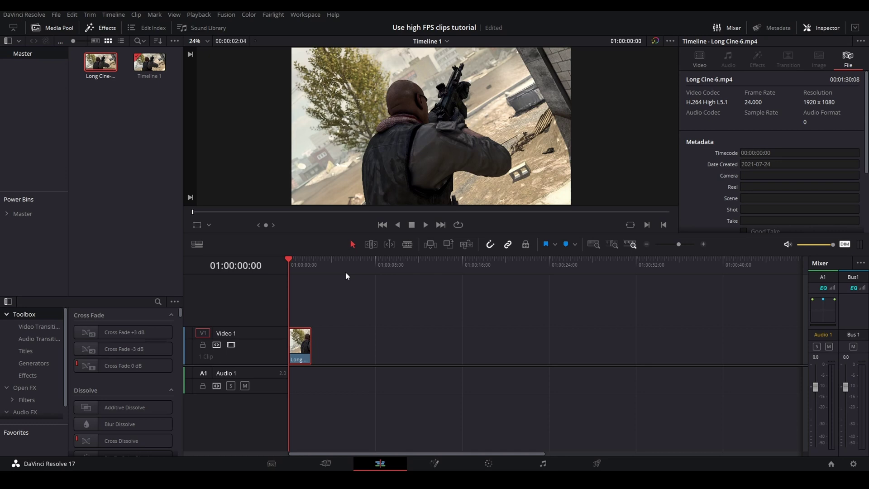
# Show Retime Controls and stretch Long Cine-6.mp4 to a 1381% Speed Change, then play it.
pyautogui.click(705, 244)
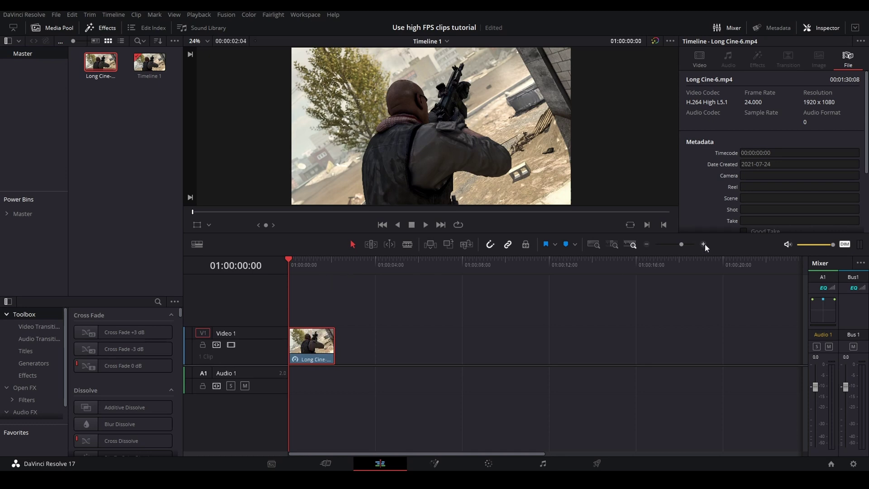
pyautogui.click(704, 245)
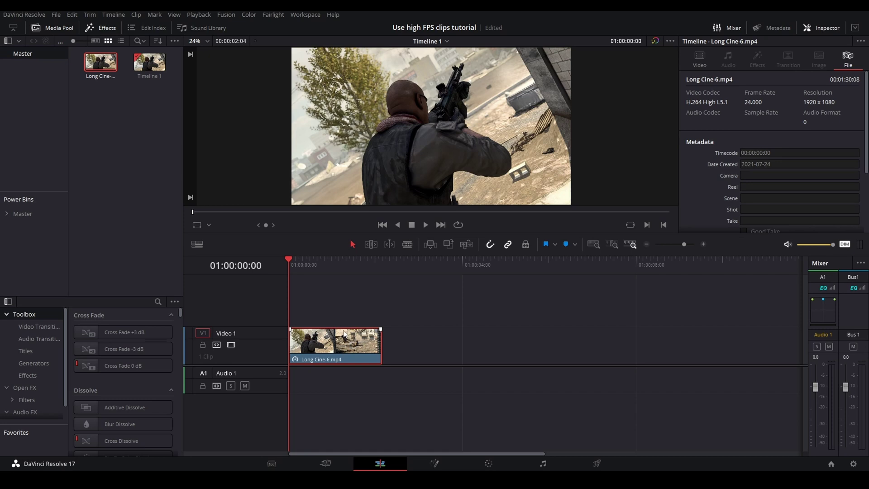
pyautogui.hotkey('ctrl', 'r')
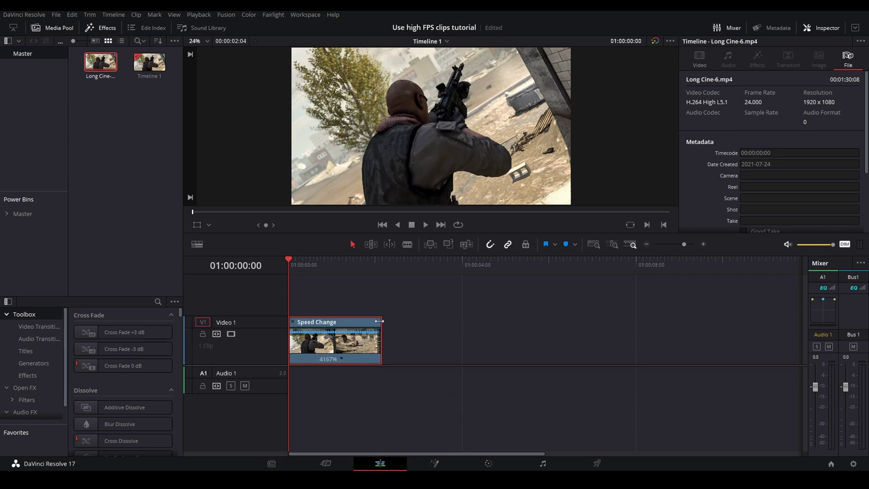
pyautogui.moveTo(381, 323); pyautogui.dragTo(544, 325)
pyautogui.press('space')
pyautogui.press('space')
pyautogui.press('space')
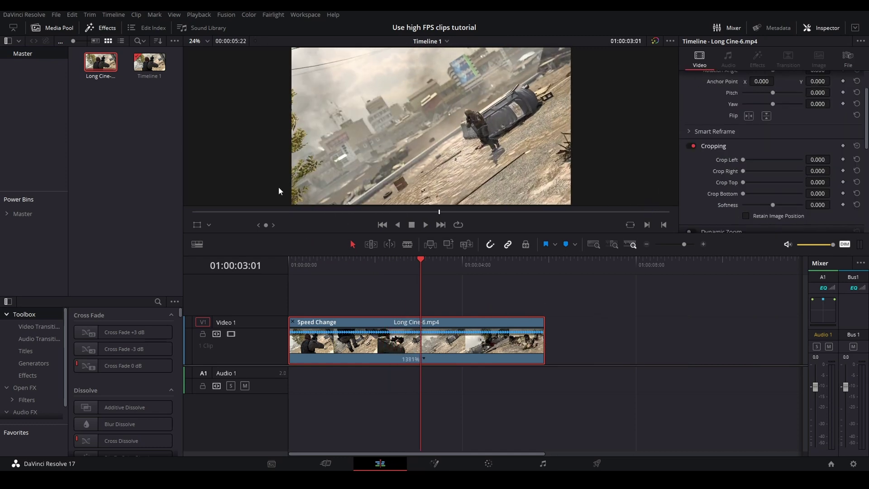
pyautogui.scroll(-2, 731, 188)
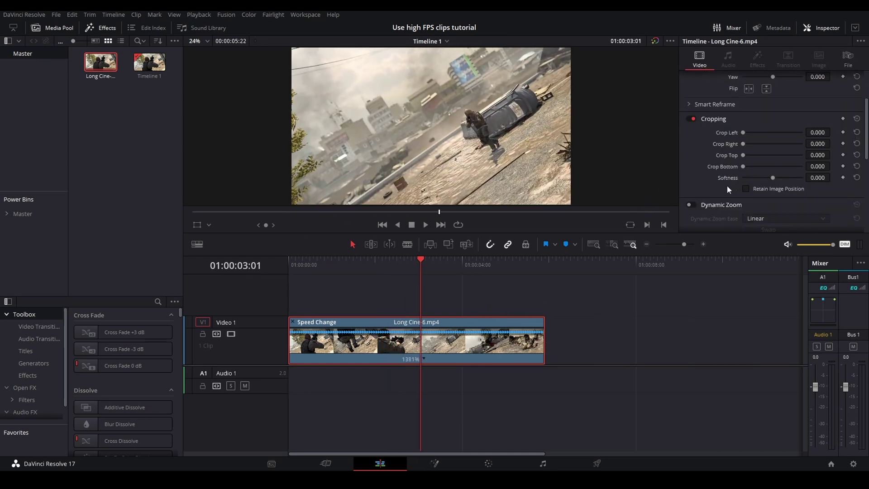
pyautogui.scroll(-8, 724, 188)
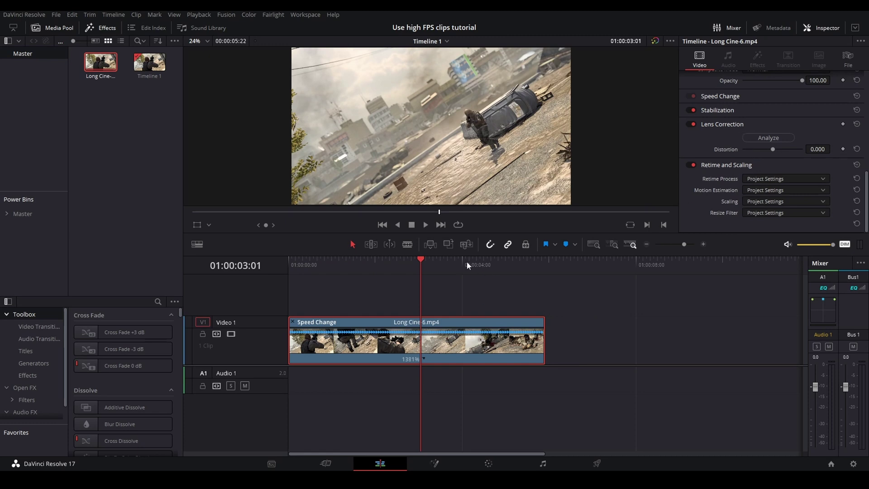
pyautogui.moveTo(467, 263); pyautogui.dragTo(363, 267)
pyautogui.press('space')
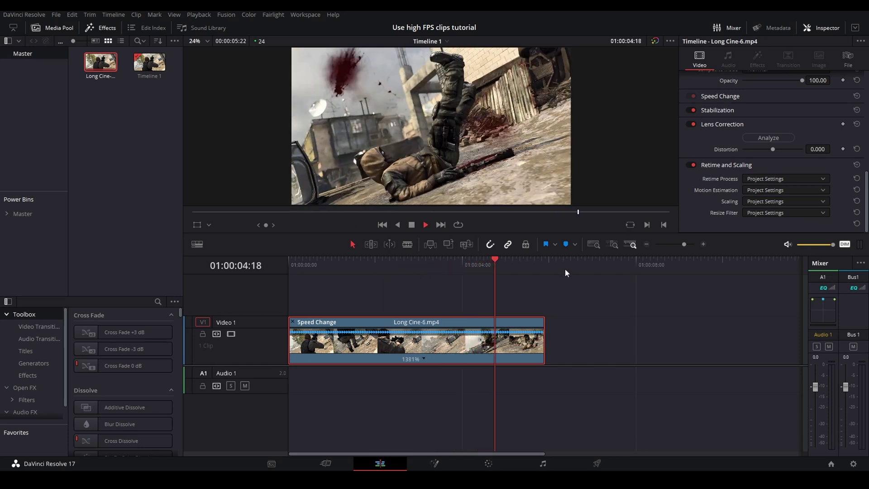
pyautogui.moveTo(481, 264); pyautogui.dragTo(488, 263)
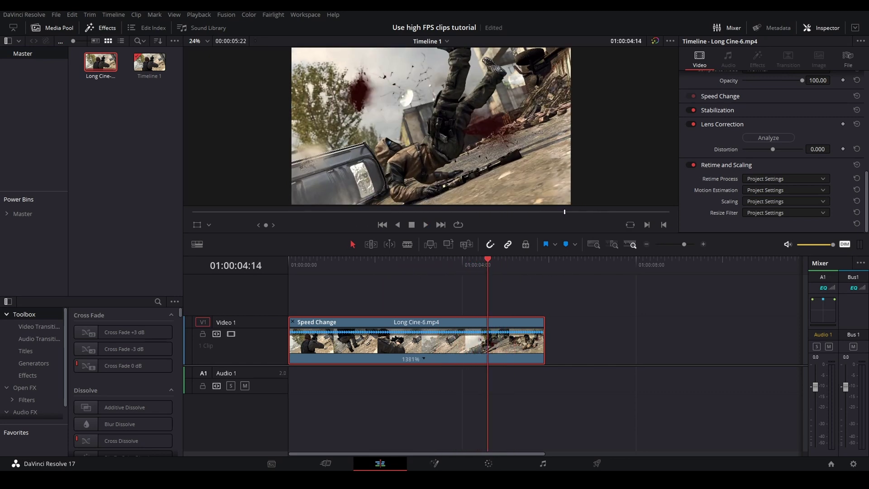